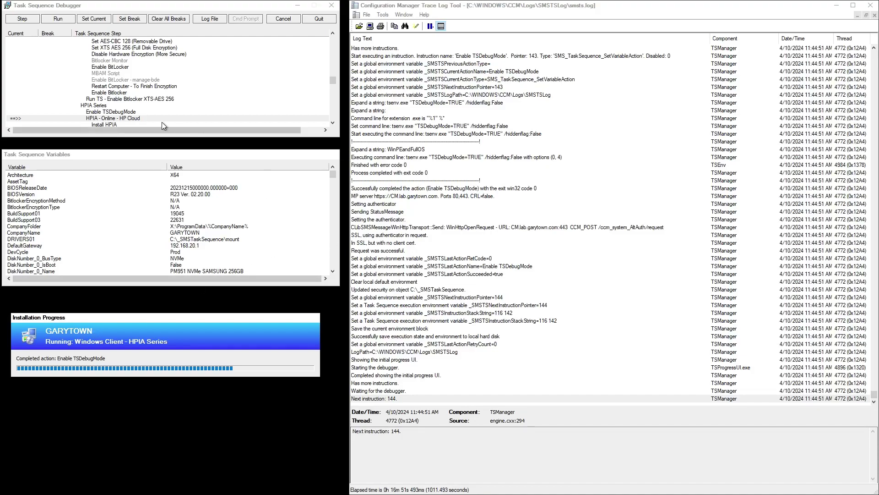
Step the debugger through HPIA - Online - HP Cloud and Install HPIA, reaching instruction 146.
left_click(33, 21)
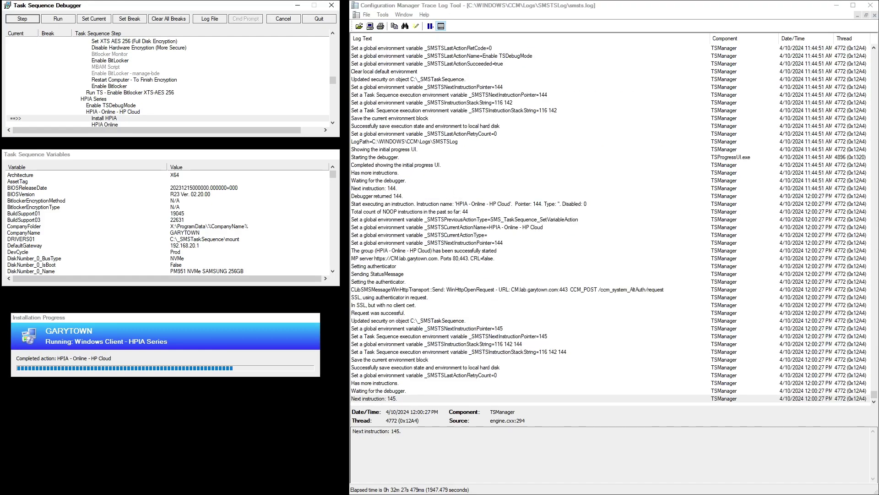
left_click(34, 20)
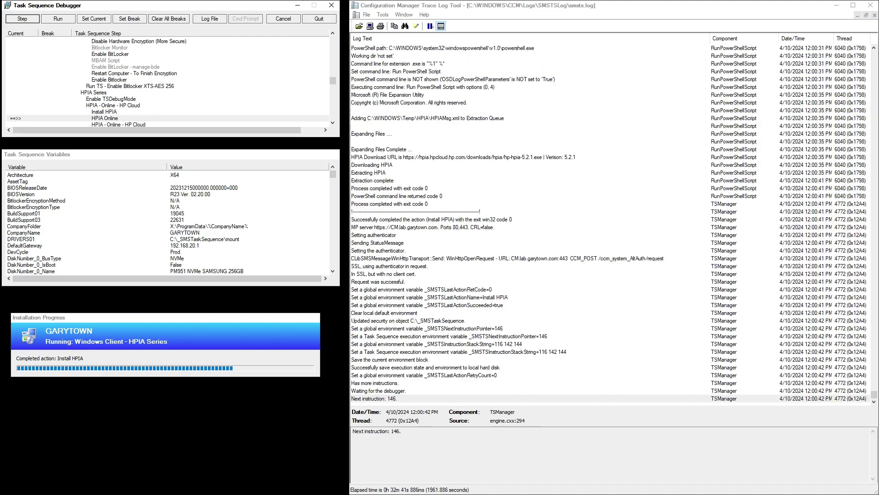
Run HPIA Online and view its HPImageAssistant.exe /Operation:Analyze /Action:Install /Silent command line.
left_click(21, 20)
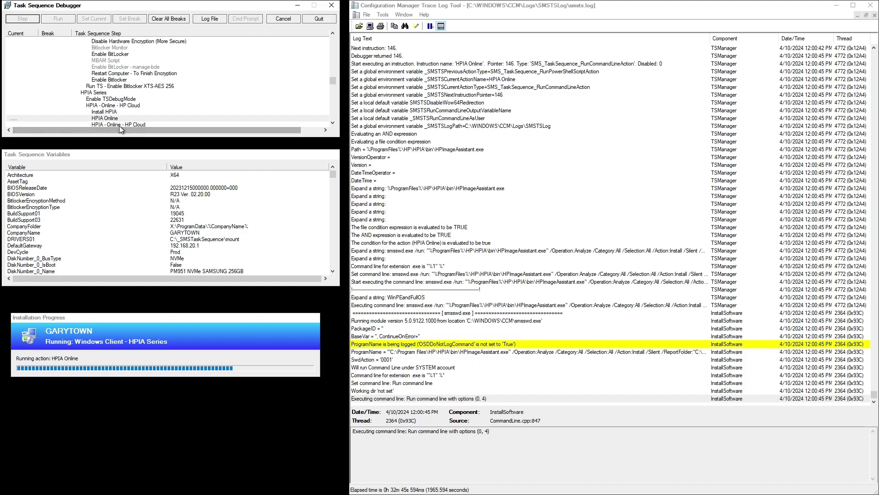
left_click(510, 352)
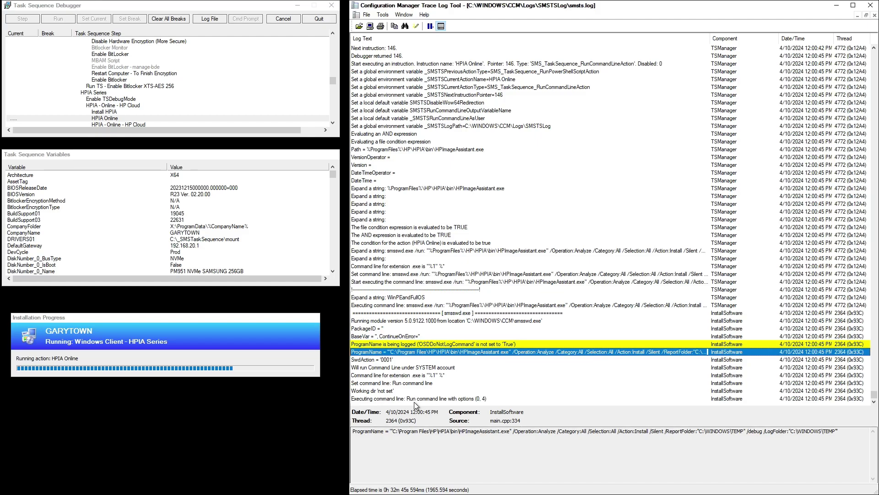
Open a second CMTrace window showing HP Image Assistant.log from the %temp% folder.
left_click(212, 17)
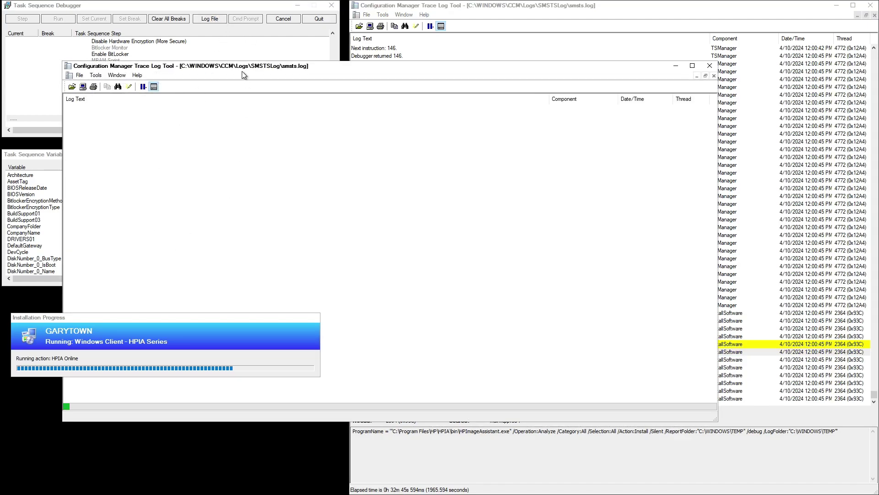
left_click(72, 87)
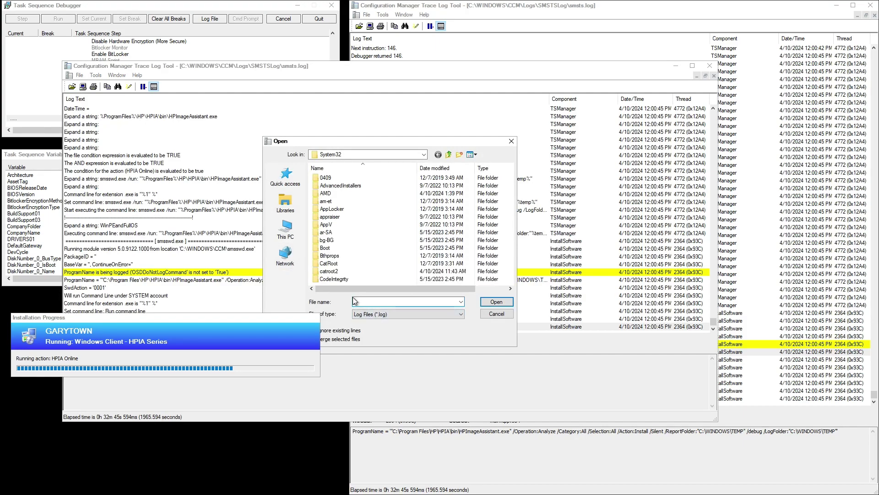
key("Escape")
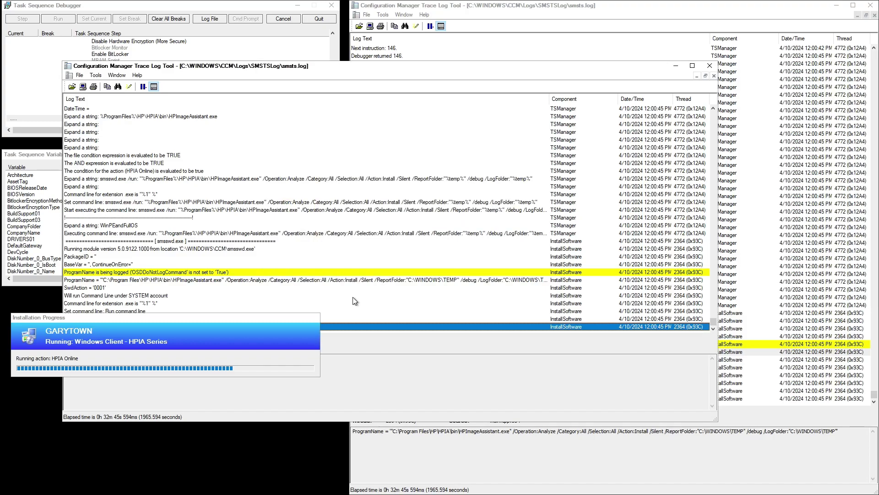
left_click_drag(246, 315, 273, 411)
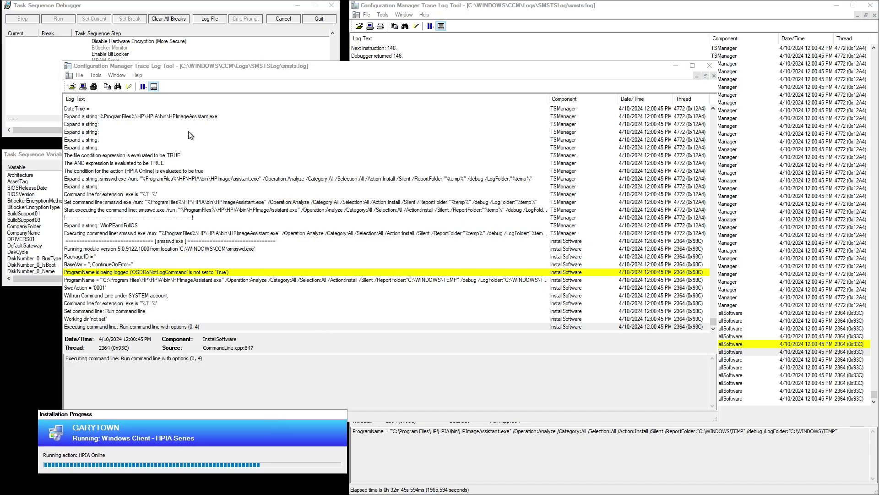
left_click(71, 89)
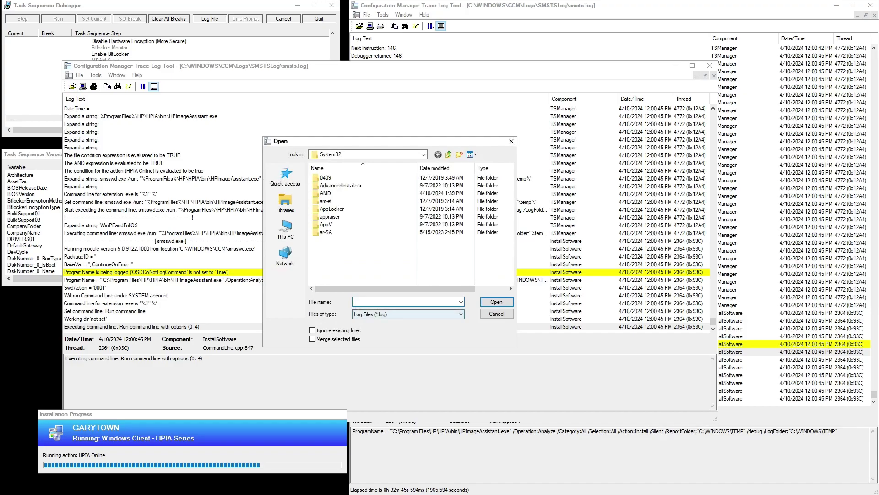
type("%temp%")
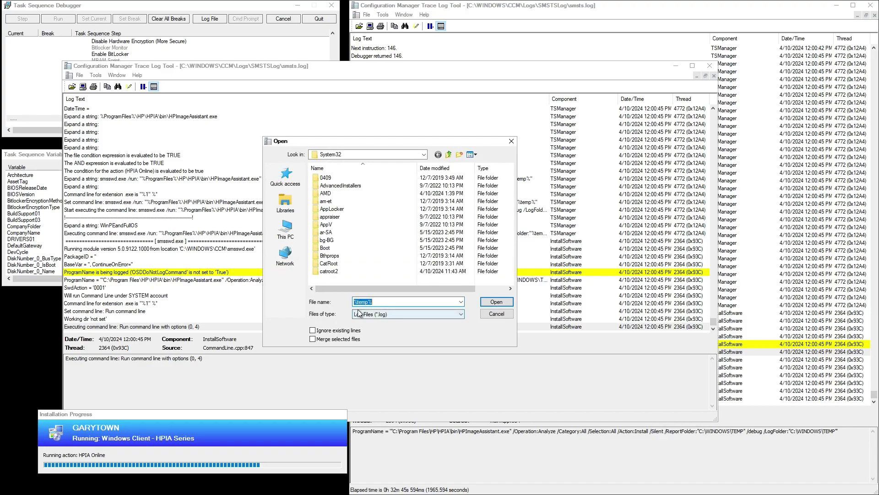
key("Return")
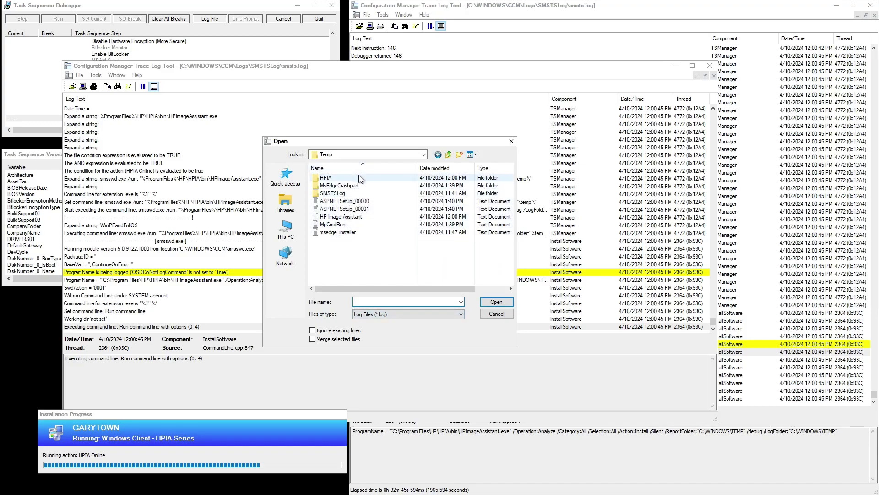
double_click(365, 215)
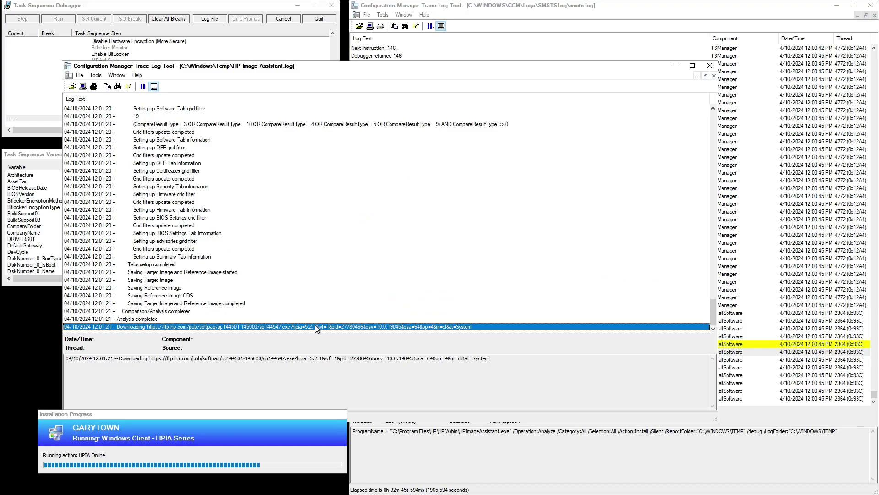
Place the HP Image Assistant log window on the left, beside the smsts.log window.
left_click_drag(320, 66, 274, 111)
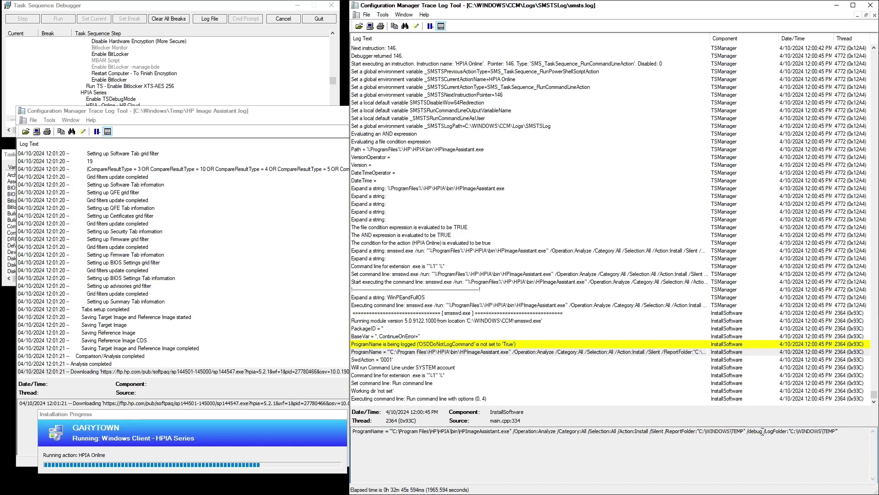
left_click_drag(762, 431, 748, 432)
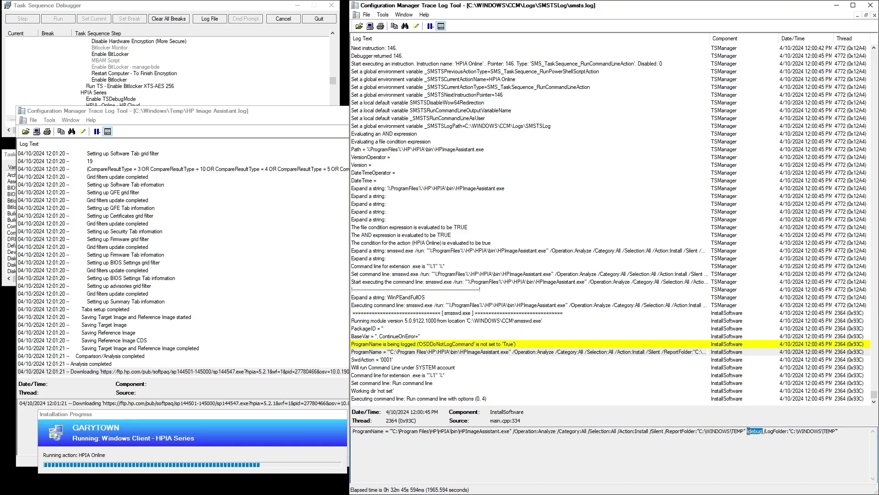
left_click(194, 111)
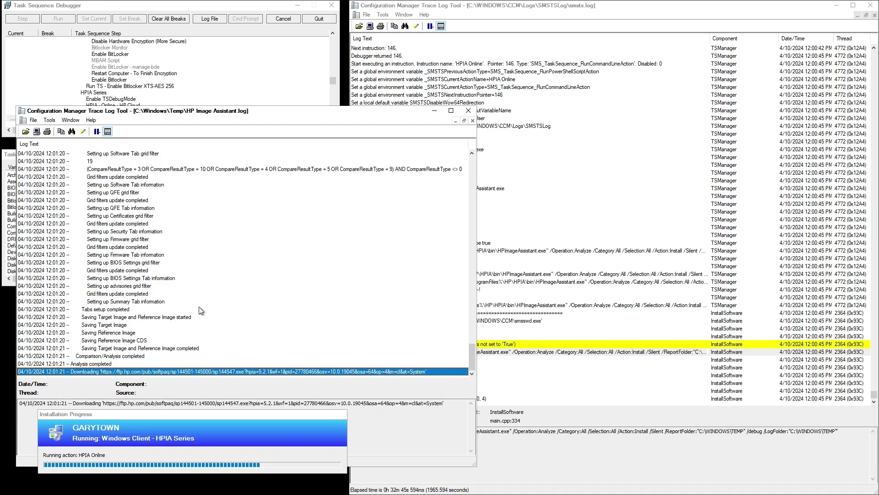
left_click_drag(240, 114, 225, 116)
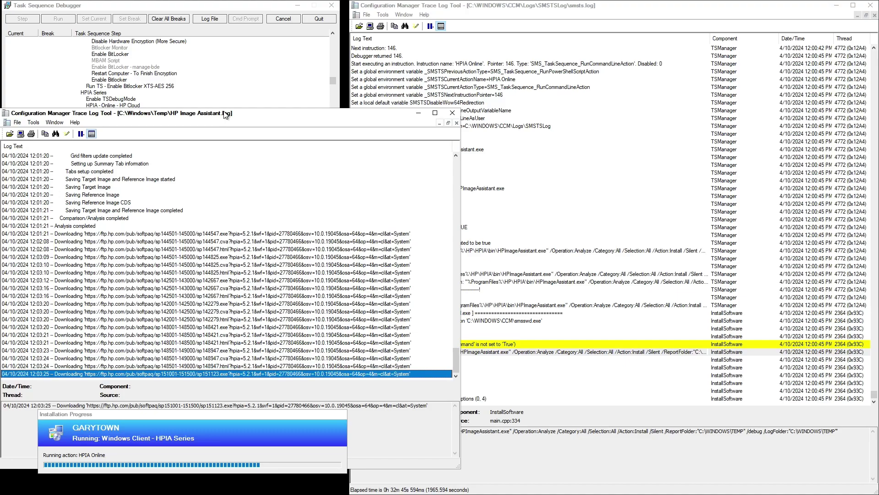
left_click(213, 21)
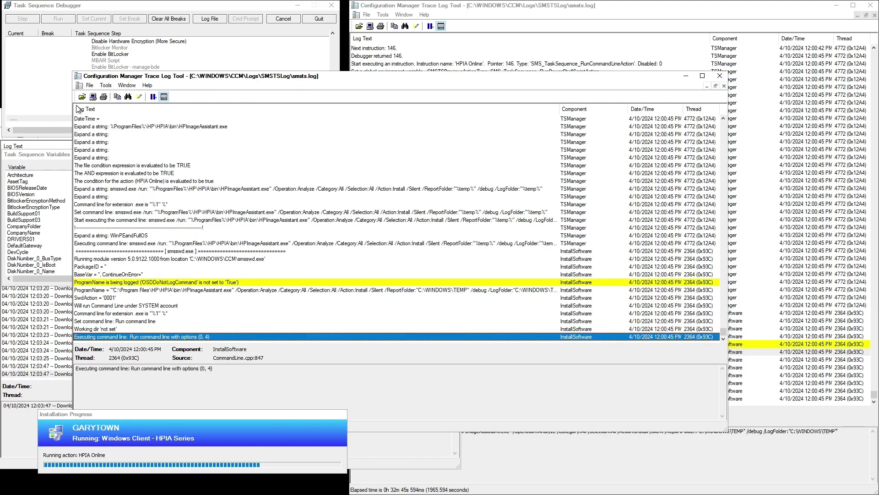
left_click(83, 97)
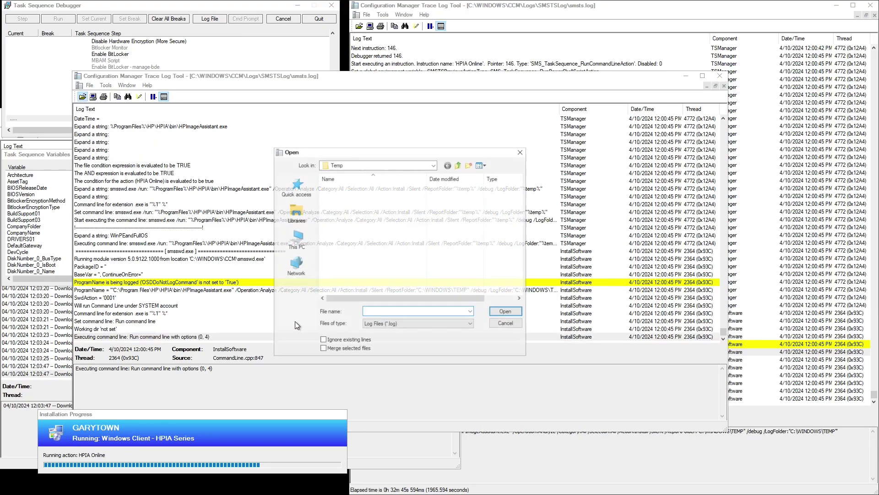
type("%")
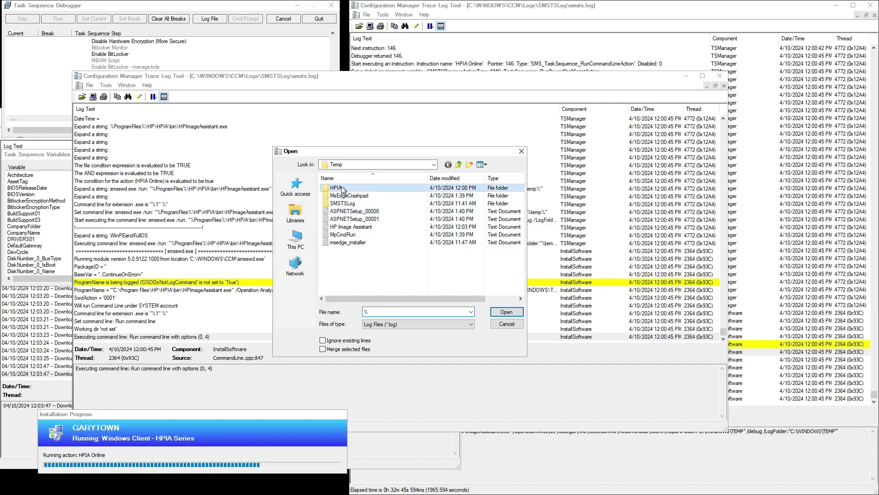
double_click(384, 190)
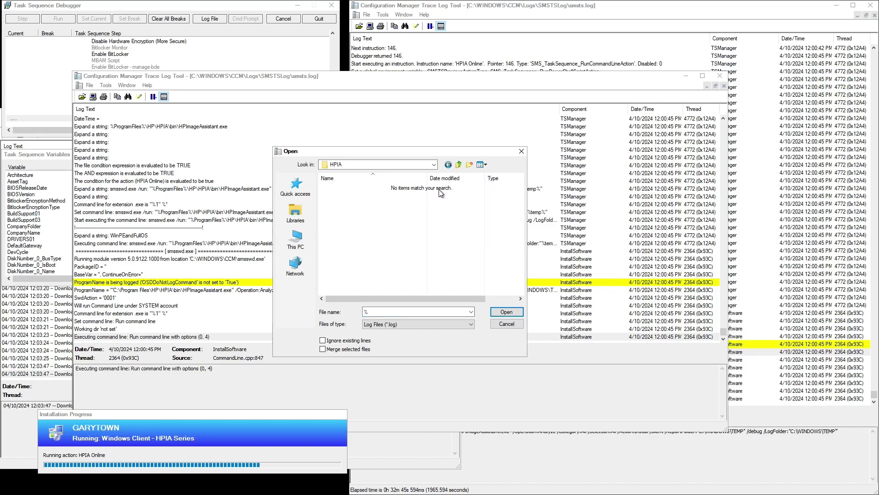
left_click(458, 164)
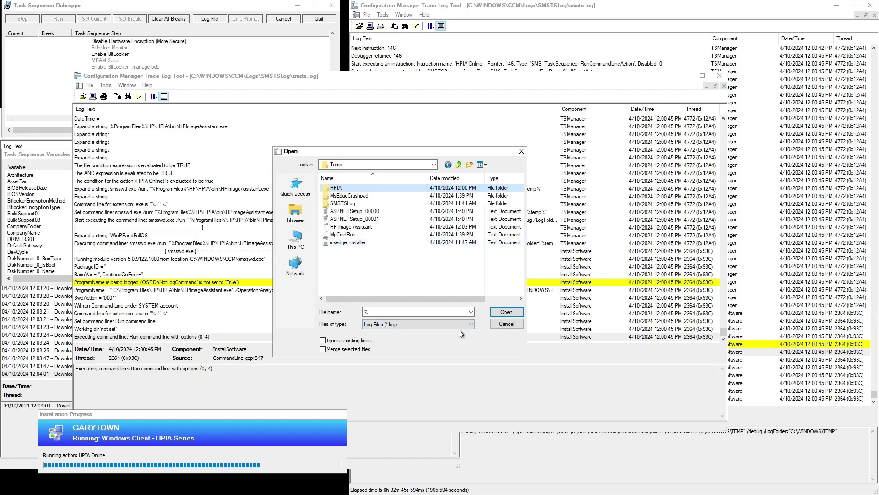
left_click(446, 325)
left_click(440, 343)
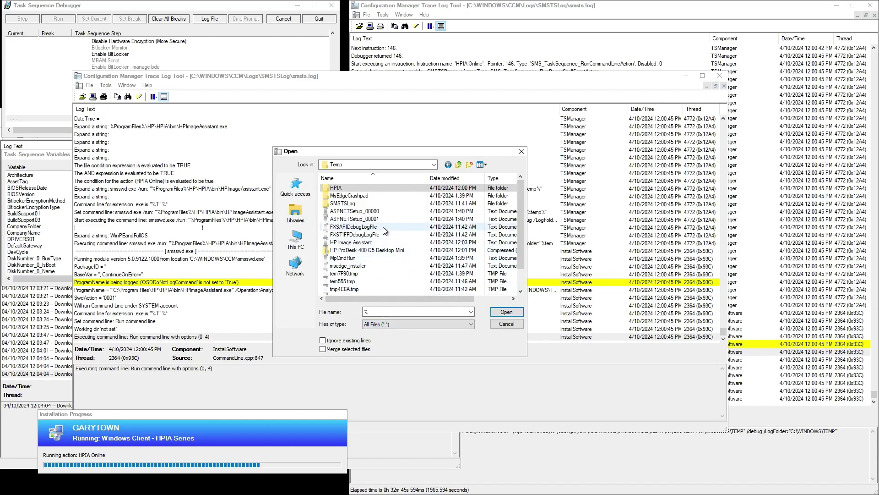
scroll(520, 243, "down", 1)
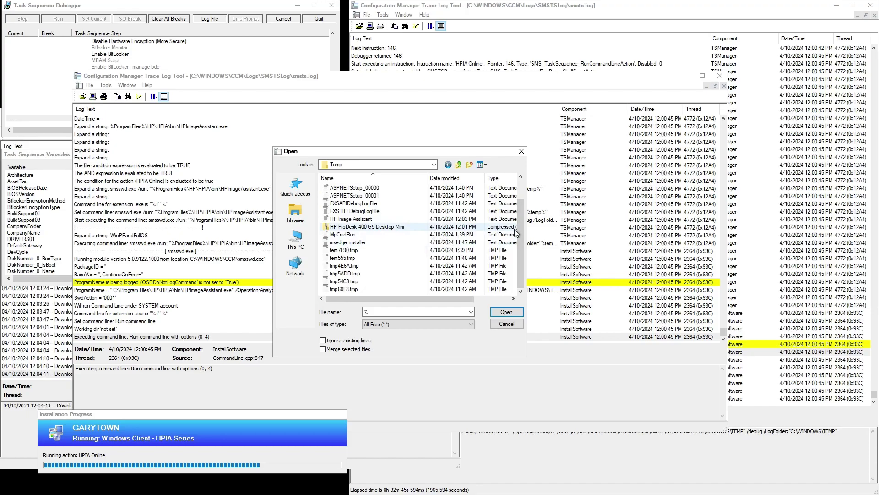
left_click_drag(520, 223, 524, 202)
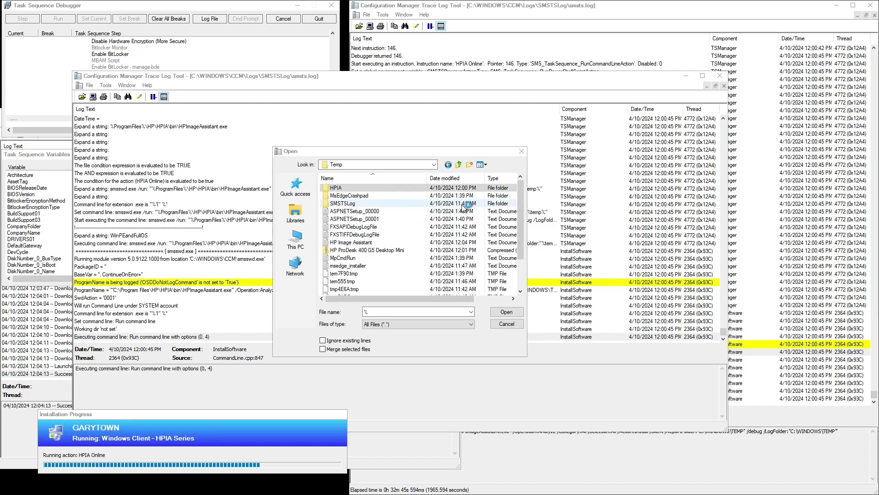
Check the HPIA folder in the Open dialog, then return via Windows to the Temp folder.
left_click(403, 191)
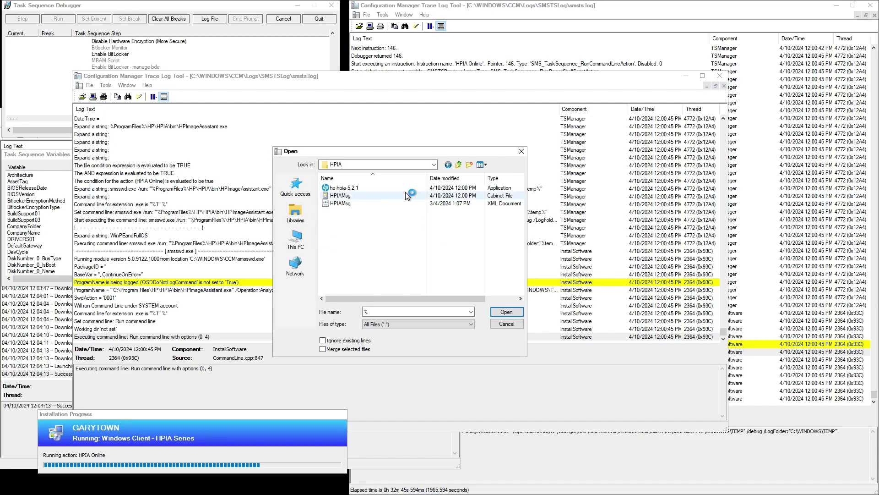
left_click(460, 163)
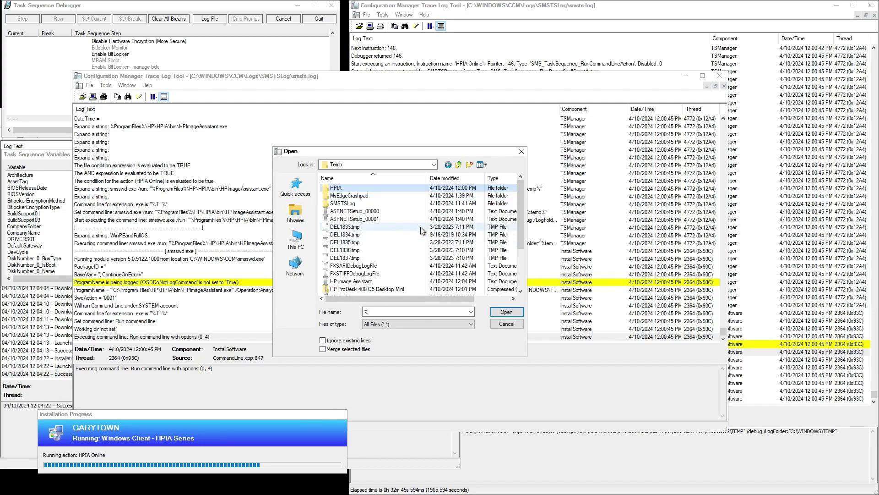
scroll(421, 227, "down", 4)
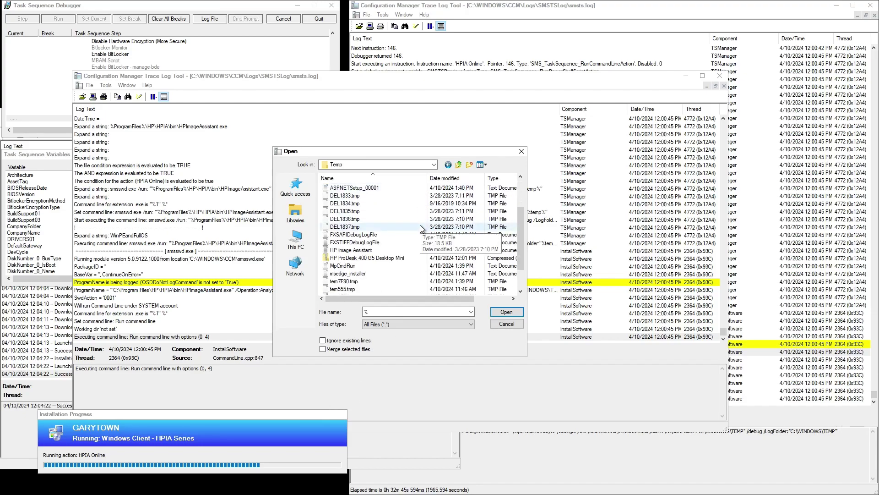
scroll(422, 229, "up", 4)
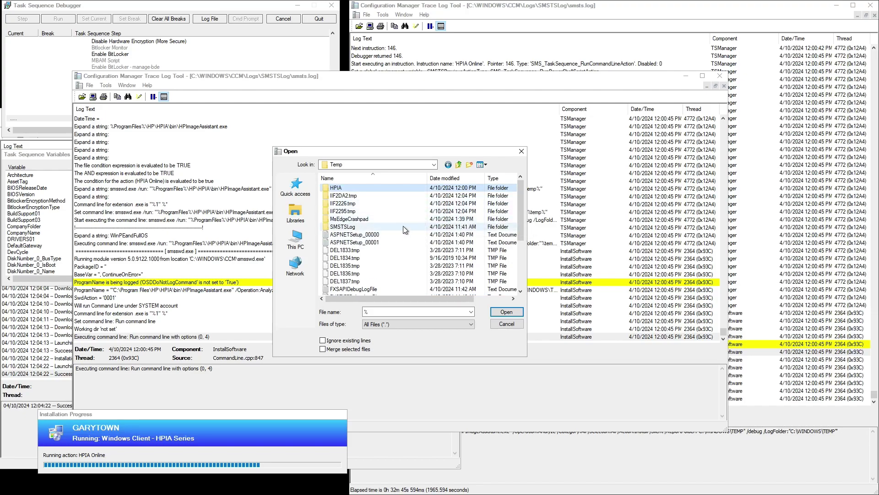
scroll(405, 232, "down", 2)
scroll(421, 248, "down", 2)
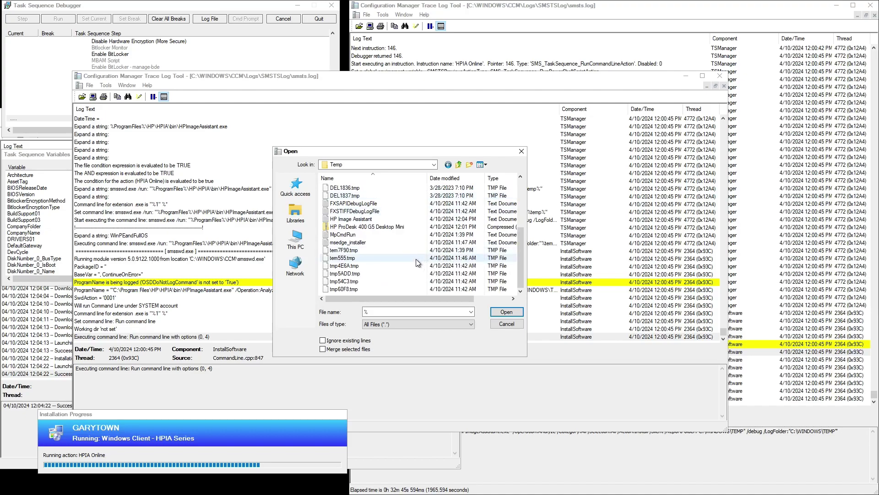
left_click(459, 164)
scroll(448, 212, "down", 18)
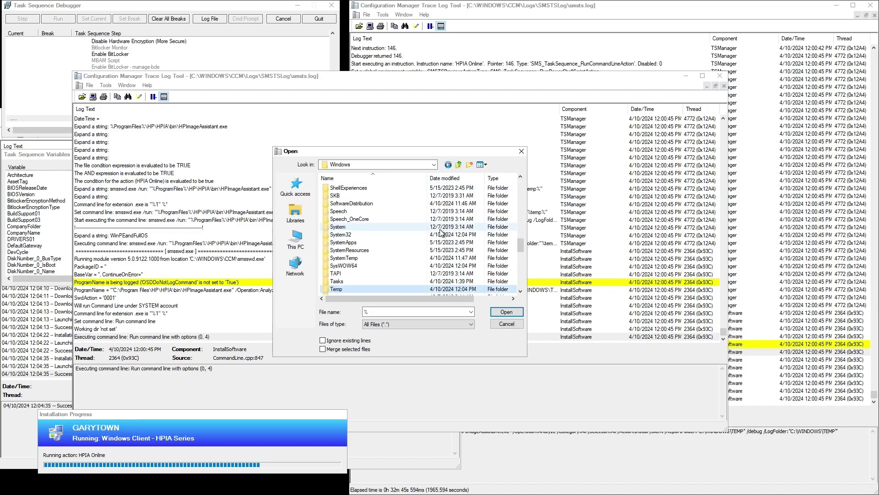
double_click(401, 287)
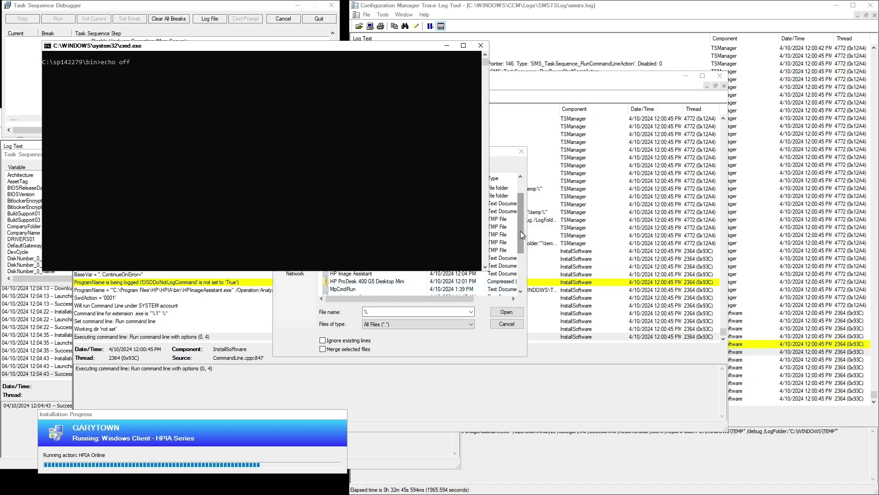
Cancel the Open dialog, close the duplicate smsts.log window, and bring HP Image Assistant.log forward.
left_click_drag(520, 231, 520, 278)
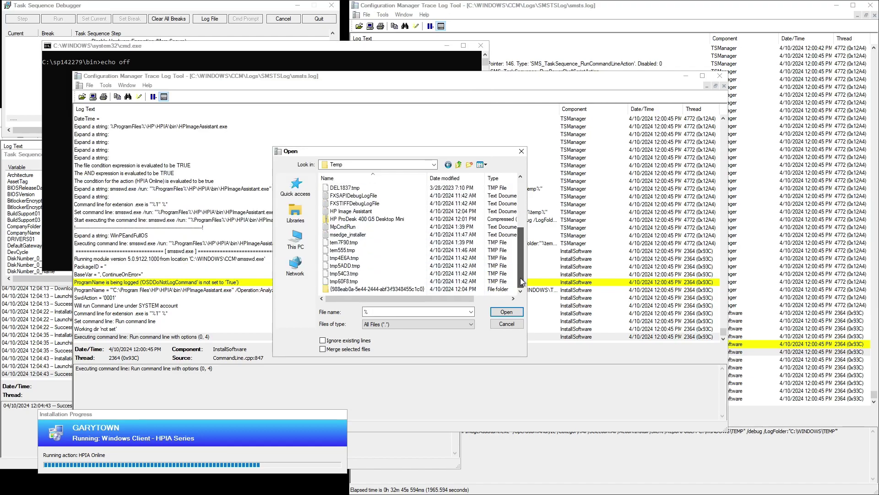
left_click(505, 323)
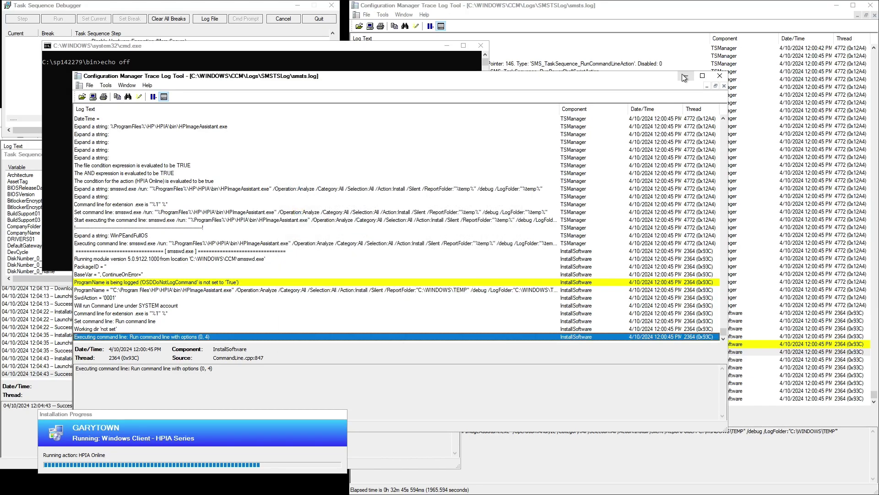
left_click(720, 81)
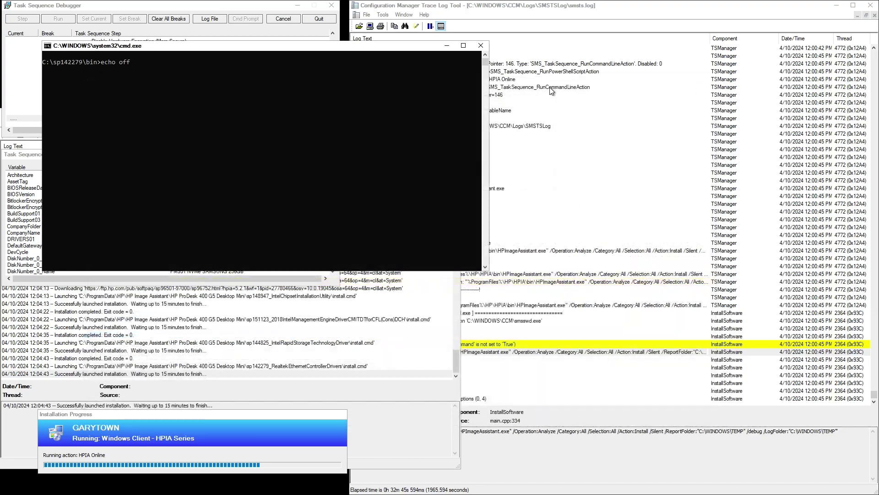
left_click(233, 381)
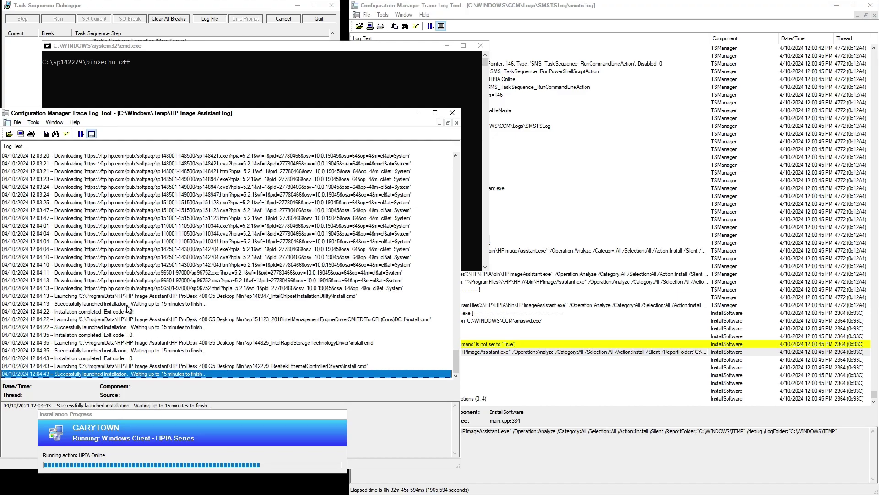
Inspect the sp151123, sp144825 and sp142279 launch lines in the HP Image Assistant log.
left_click(336, 320)
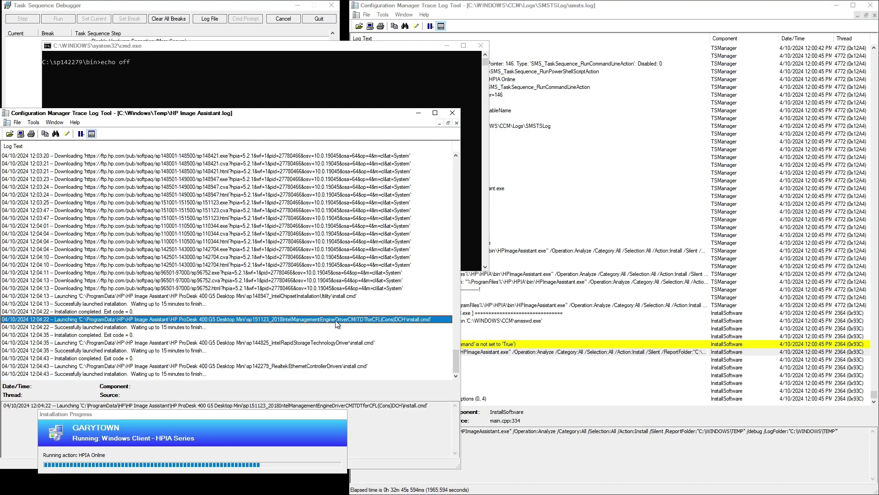
left_click(303, 343)
left_click(297, 366)
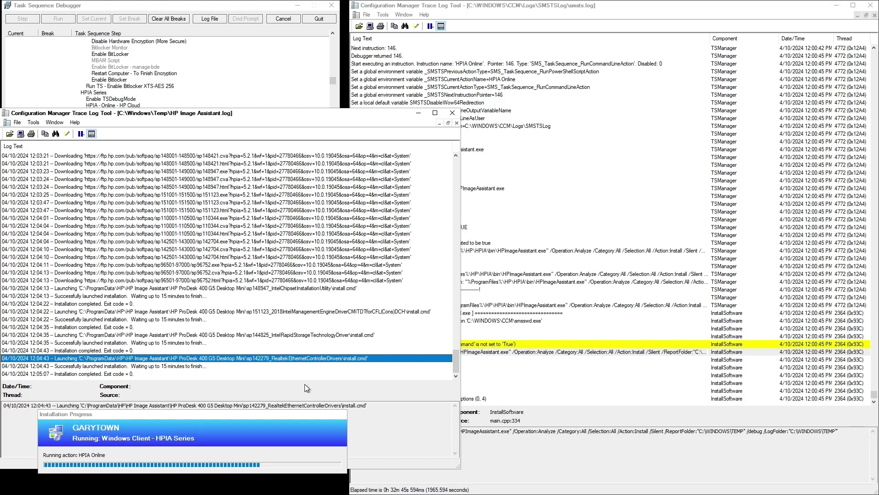
Move the progress window down slightly and select the HP Image Assistant log's newest rows.
scroll(421, 314, "up", 2)
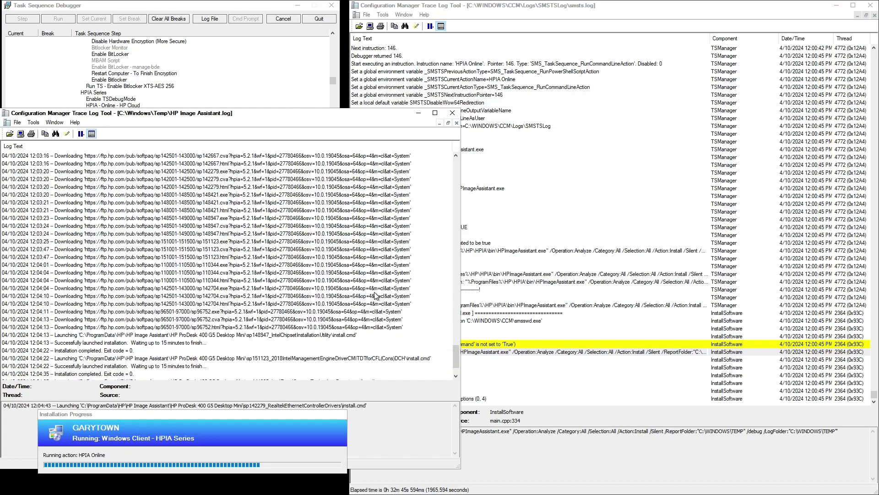
scroll(376, 296, "up", 3)
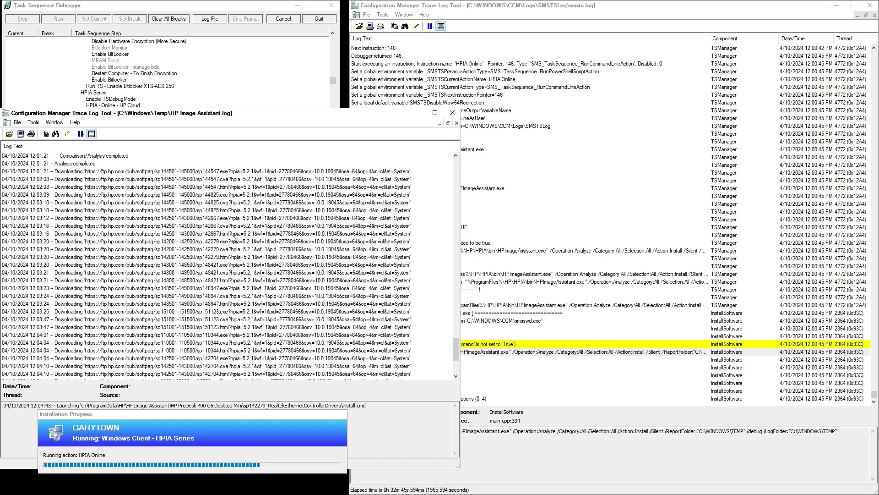
scroll(232, 257, "down", 5)
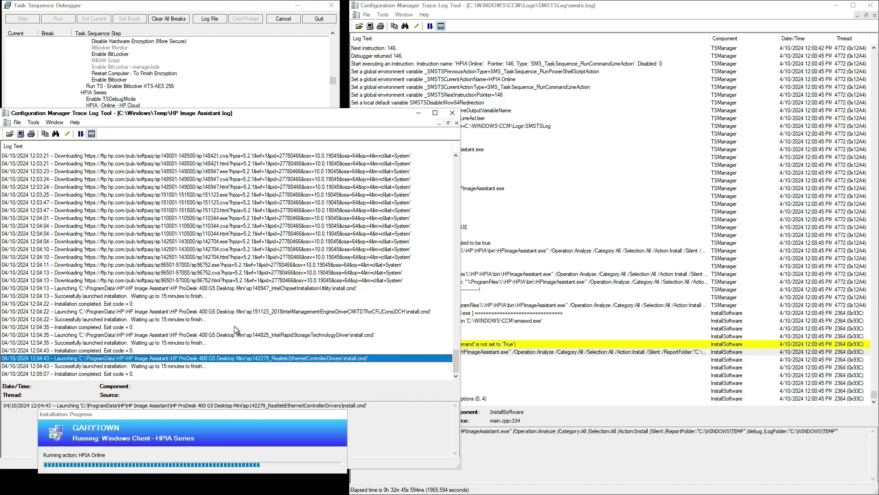
left_click_drag(205, 416, 204, 422)
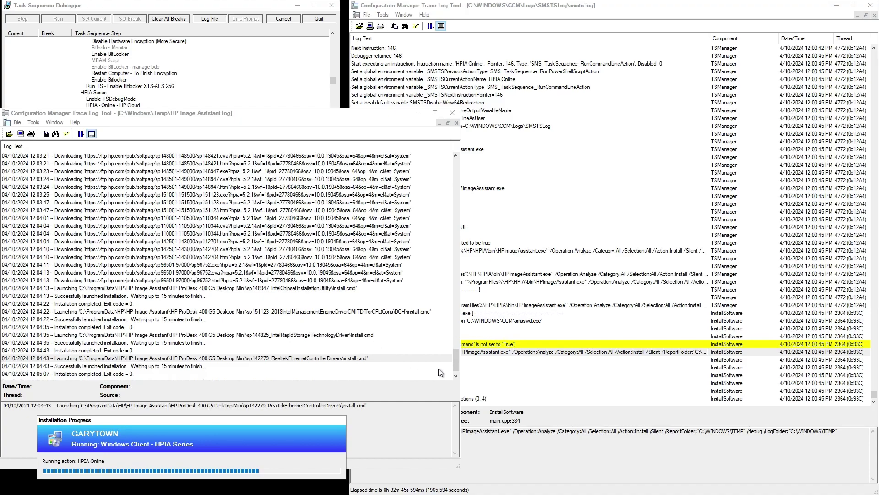
left_click(456, 375)
left_click(457, 375)
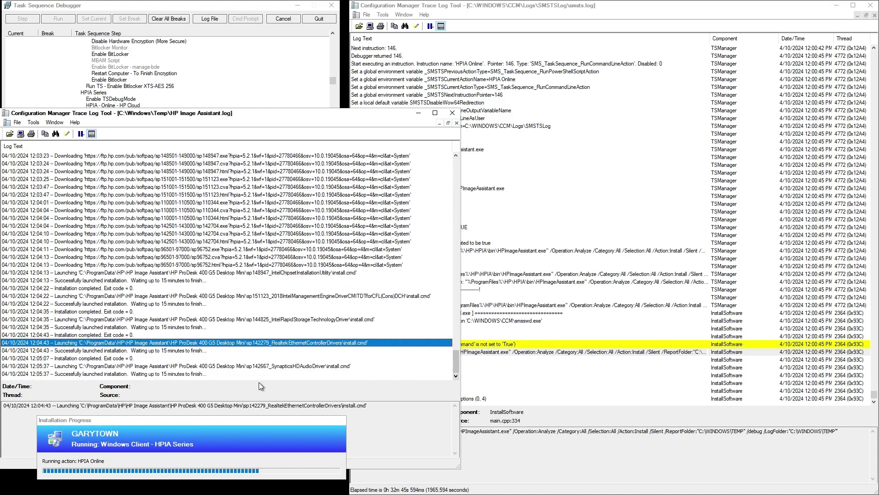
Select the newest install line as the Synaptics audio install finishes and sp144547 launches at 12:07:25.
left_click(206, 374)
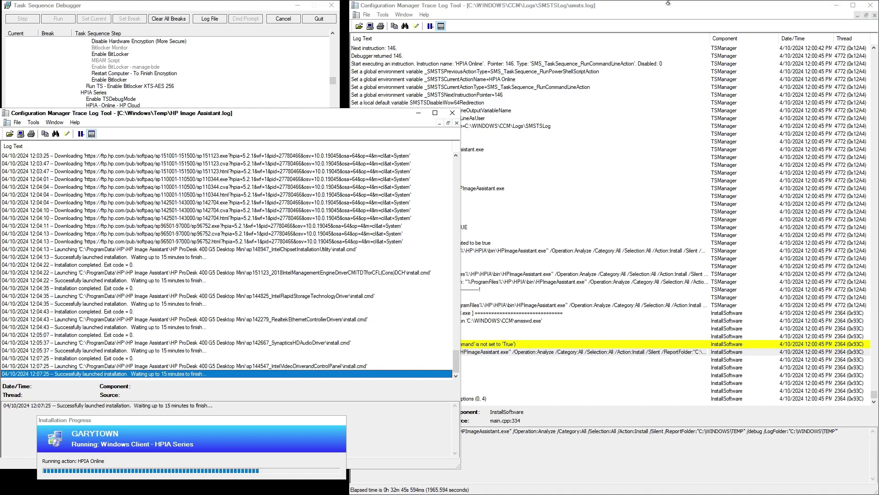
Bring Task Sequence Debugger forward and scroll down its step list.
left_click(237, 6)
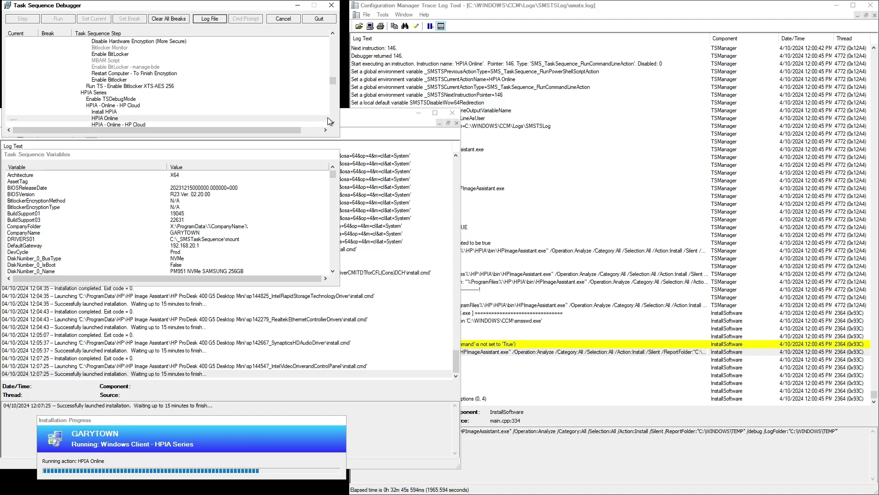
mouse_move(332, 82)
left_mouse_down()
mouse_move(336, 93)
mouse_move(337, 58)
mouse_move(337, 86)
left_mouse_up()
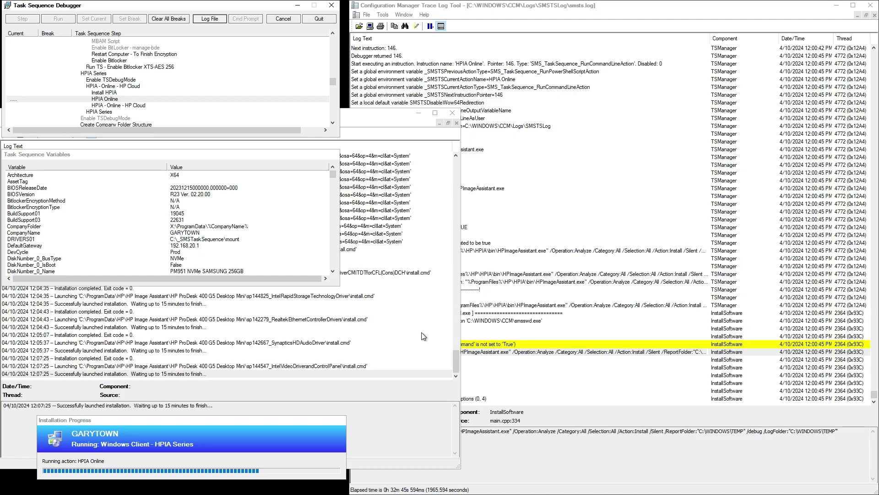
Bring the HP Image Assistant log forward and review it up to the 12:07:25 Intel video driver install launch.
left_click(327, 367)
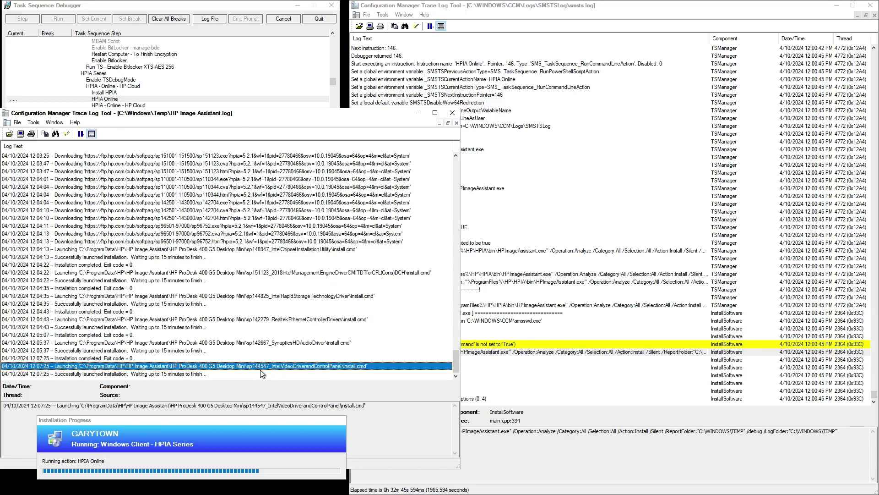
scroll(210, 243, "up", 4)
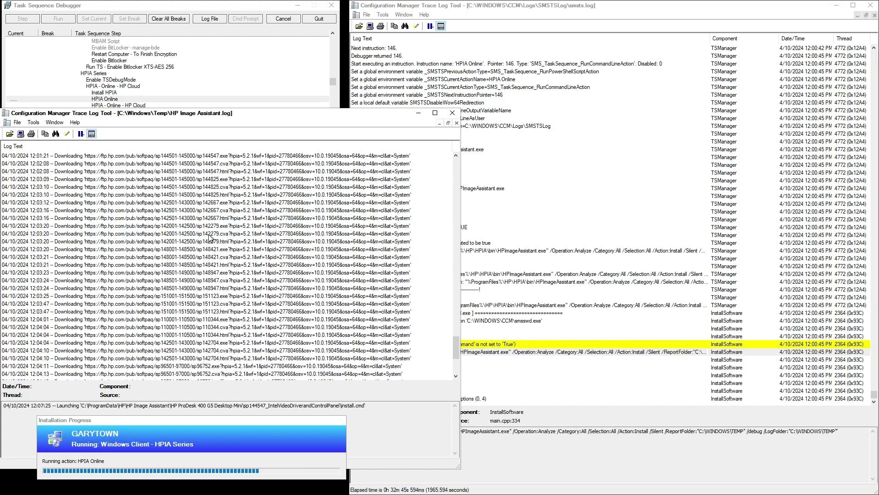
scroll(211, 238, "up", 3)
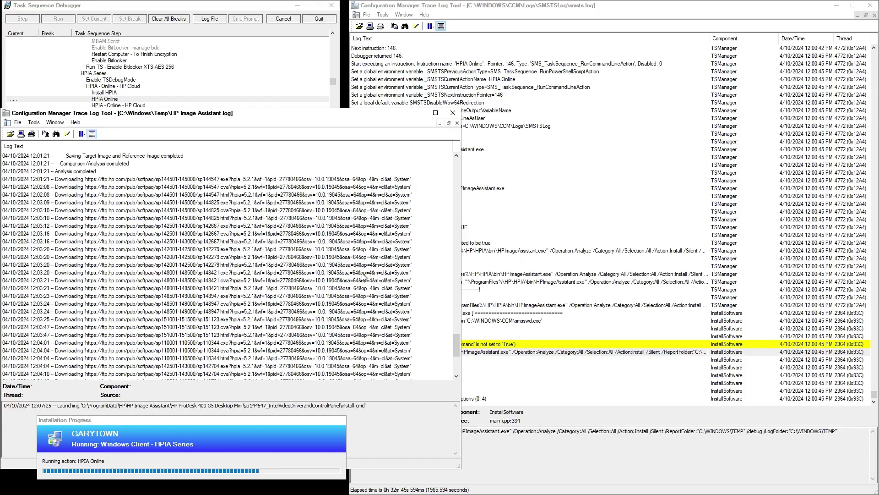
scroll(357, 279, "down", 1)
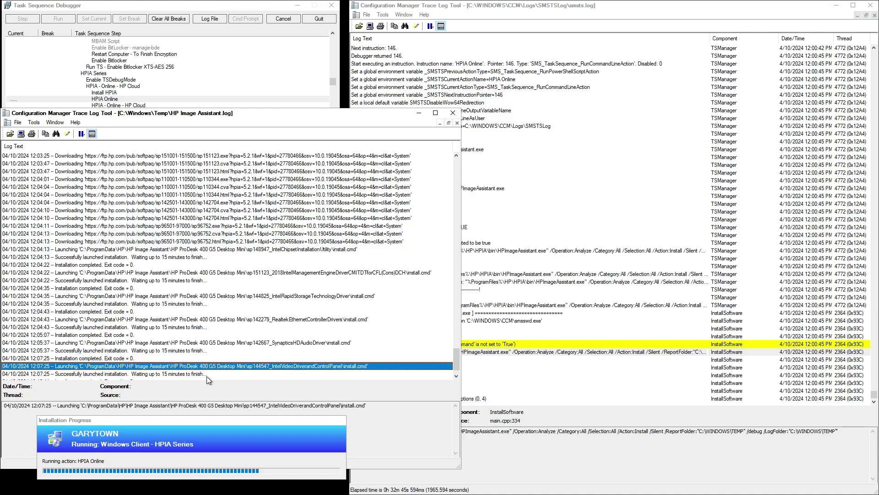
Review the new entries: Intel Video done with exit code 0, sp148421 with 3010, sp110344 launched at 12:10:19.
scroll(226, 330, "up", 4)
scroll(227, 330, "up", 10)
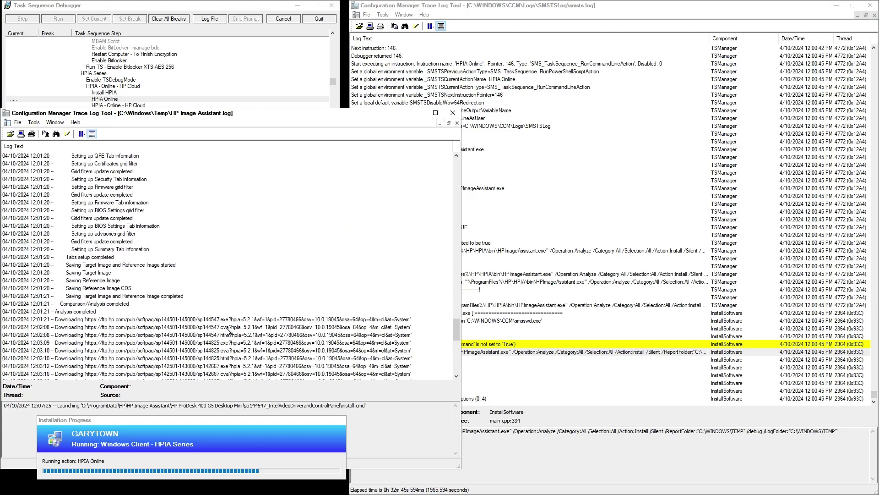
scroll(229, 327, "up", 10)
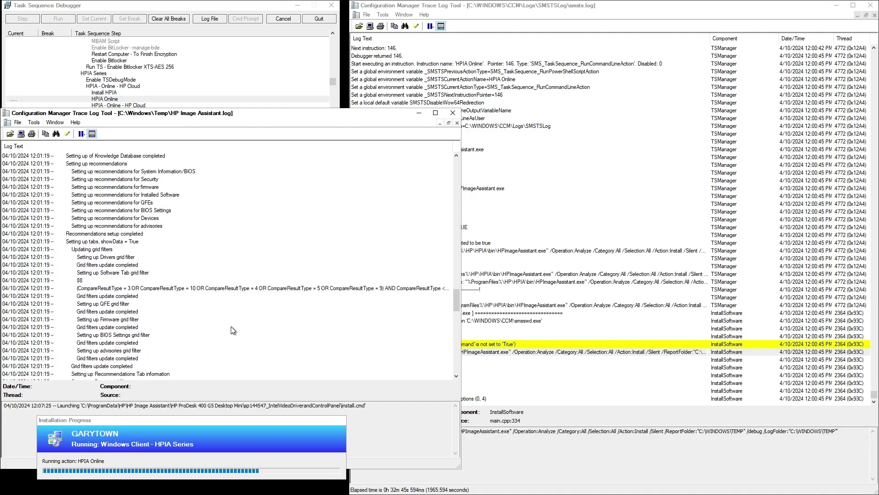
scroll(232, 326, "up", 6)
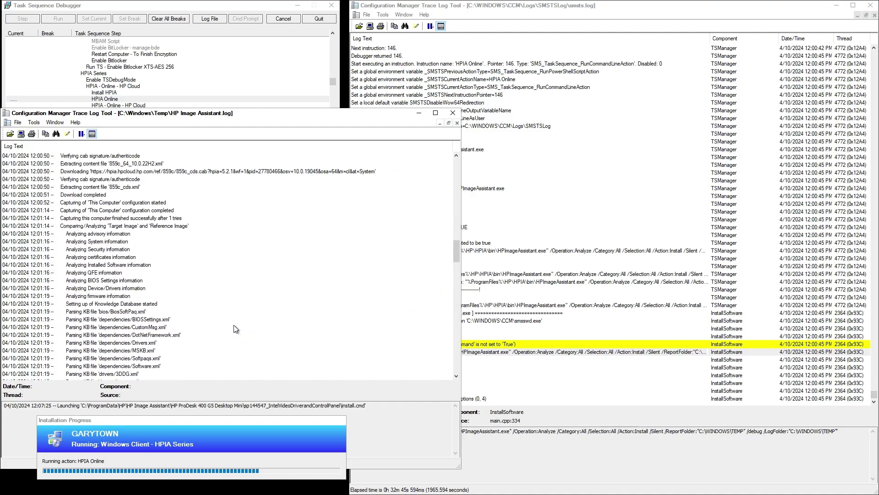
scroll(234, 326, "down", 20)
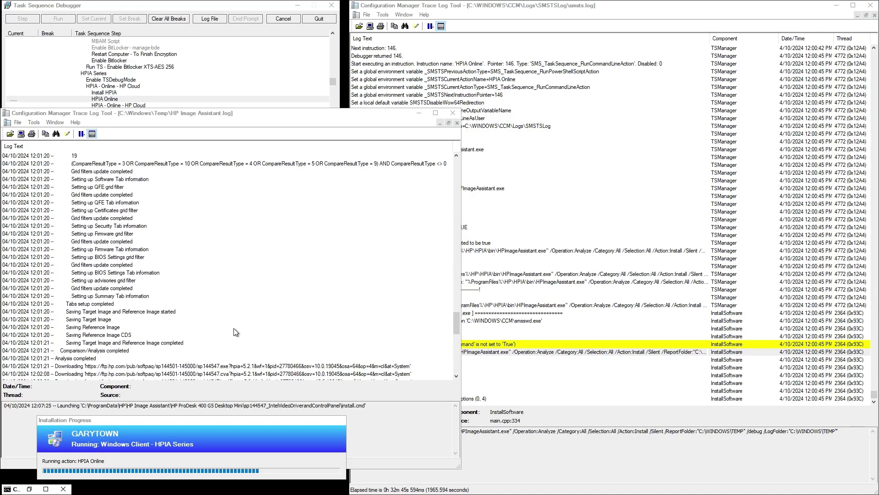
scroll(233, 328, "down", 20)
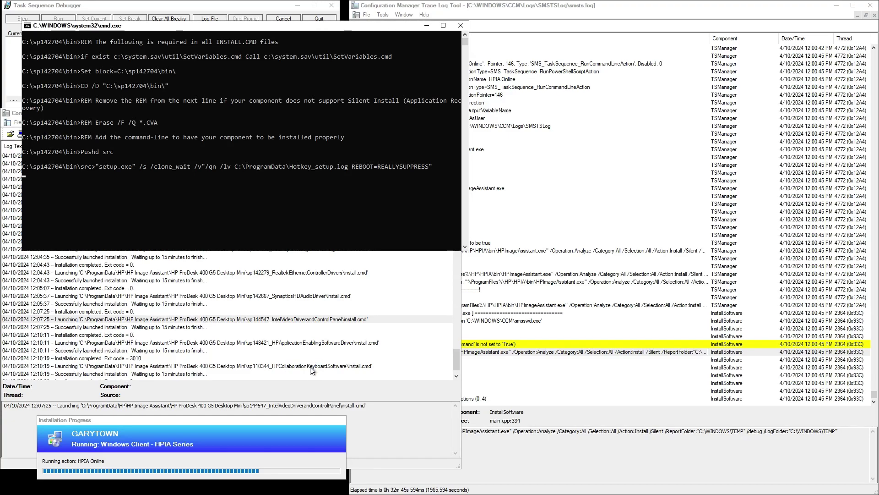
In the HP Image Assistant log, inspect the sp142704 HPHotkeySupport launch and the install ending with exit code 3010.
left_click(162, 373)
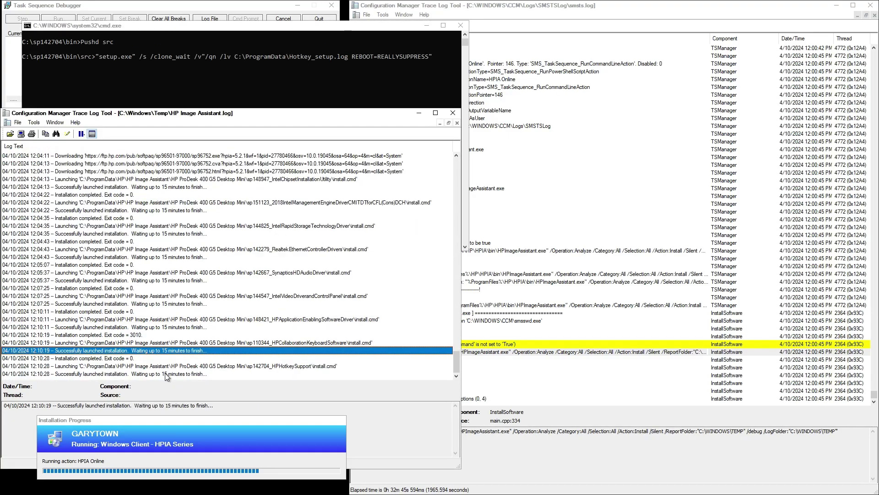
left_click(295, 365)
left_click(292, 374)
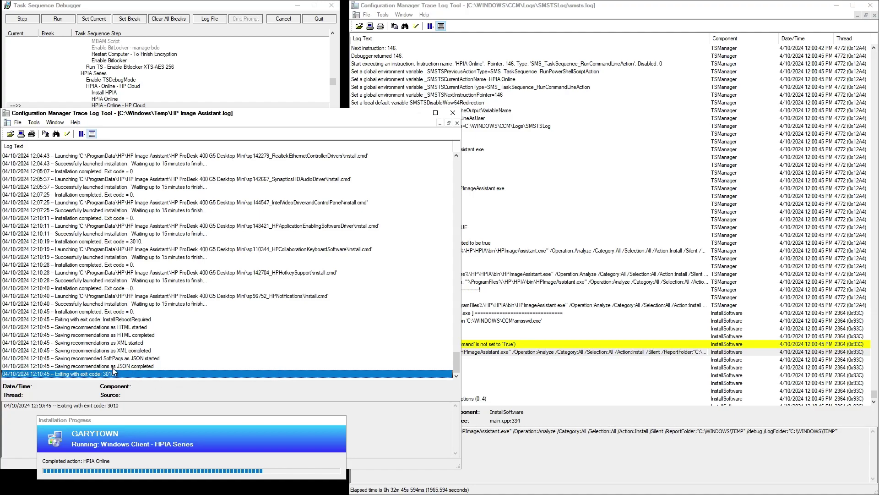
left_click(128, 242)
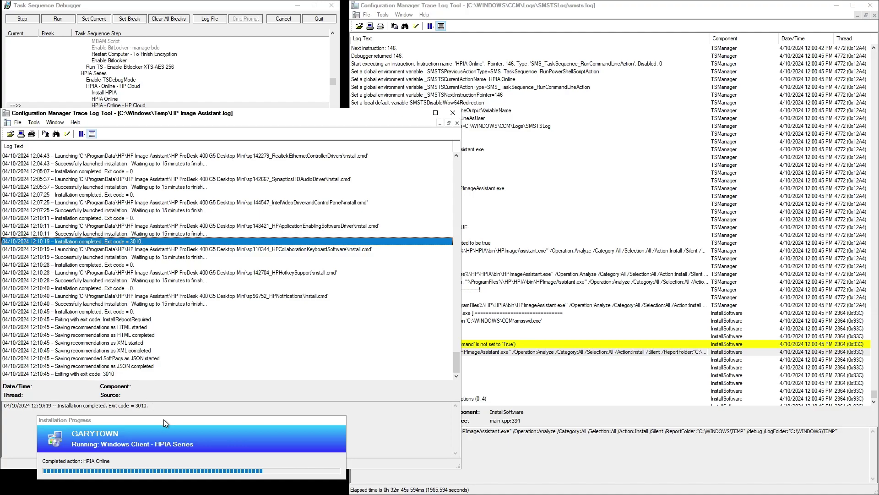
Close the HPIA log, select smsts.log's 'Process completed with exit code 3010' line, and resume the task sequence.
left_click(453, 113)
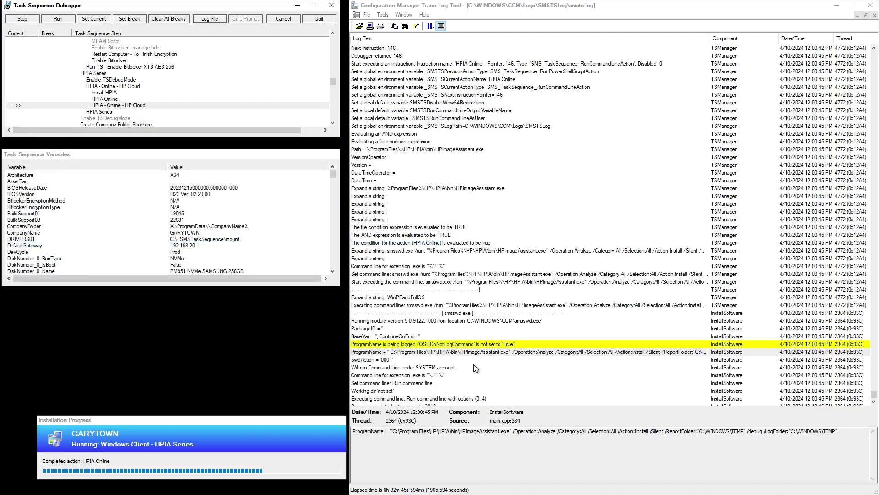
left_click(433, 336)
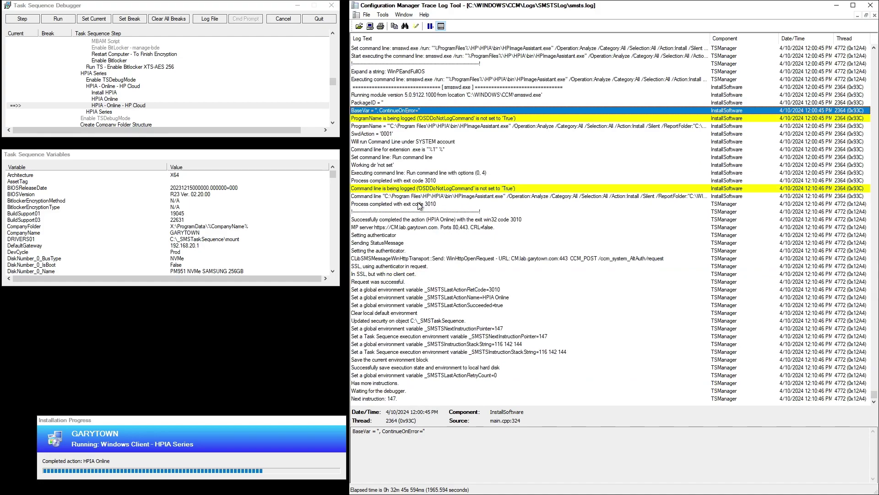
left_click(419, 204)
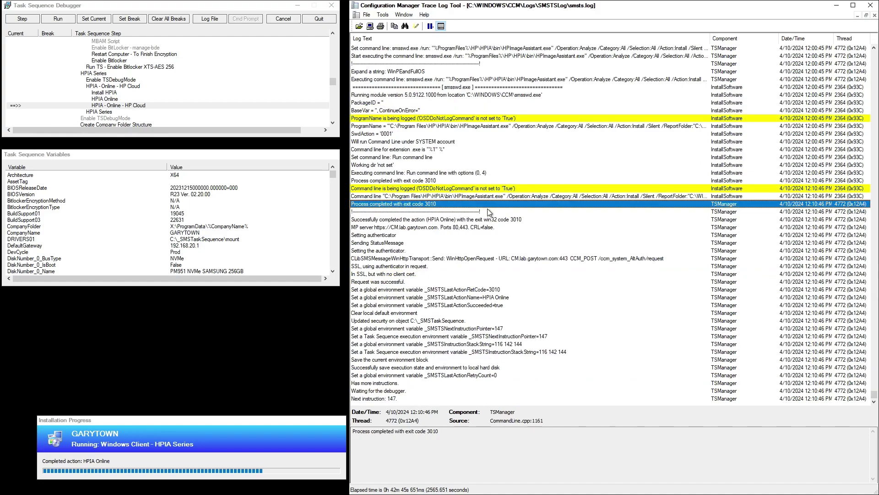
left_click(62, 19)
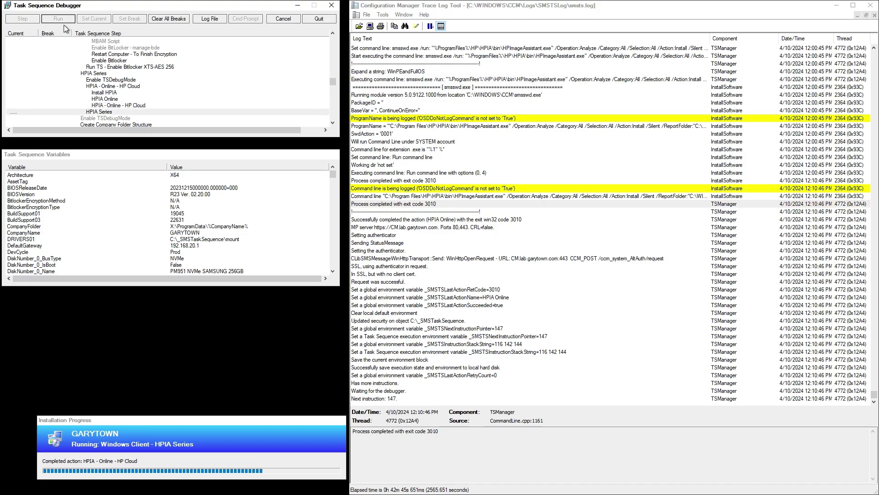